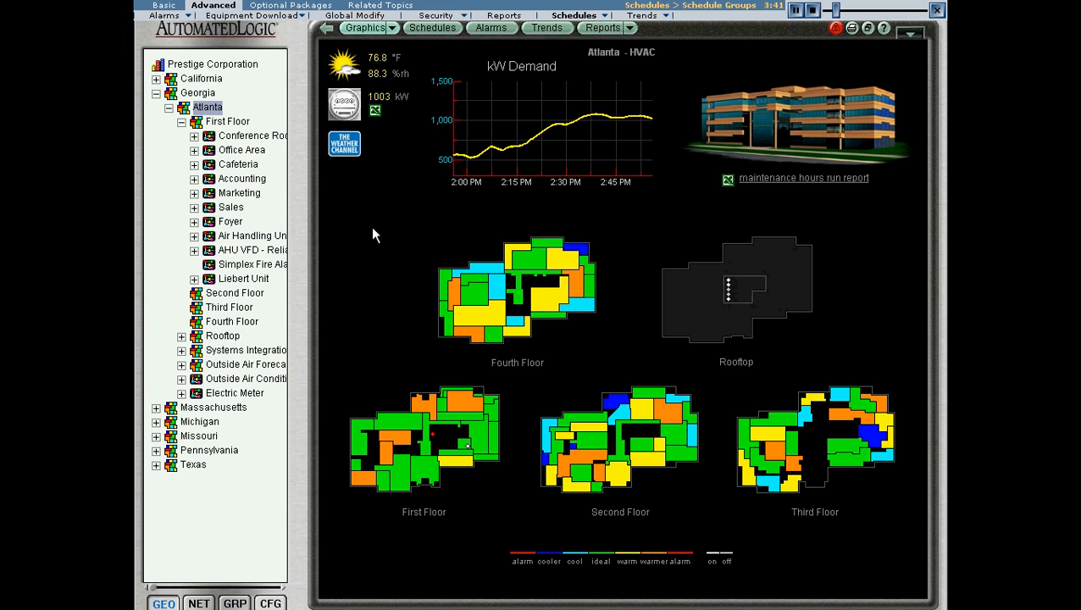
Create a new schedule group named Sales Team.
click(434, 519)
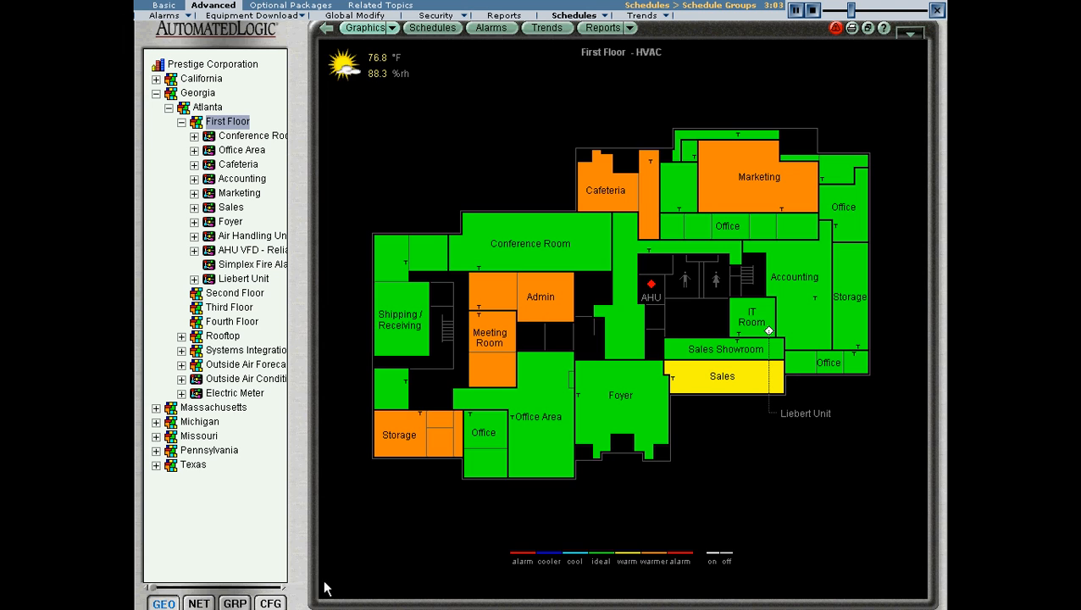
click(235, 603)
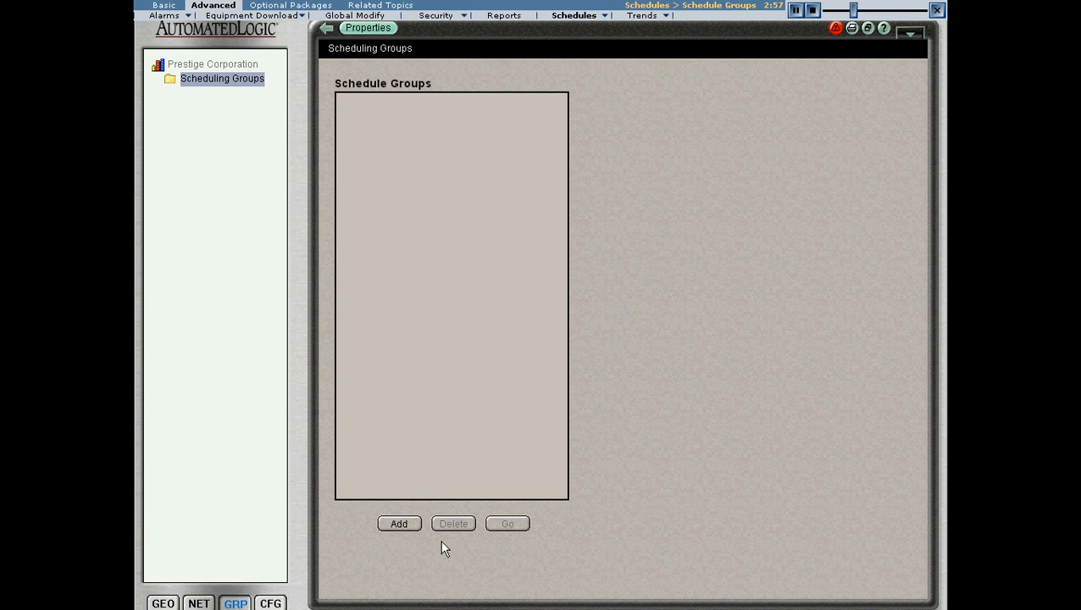
click(399, 524)
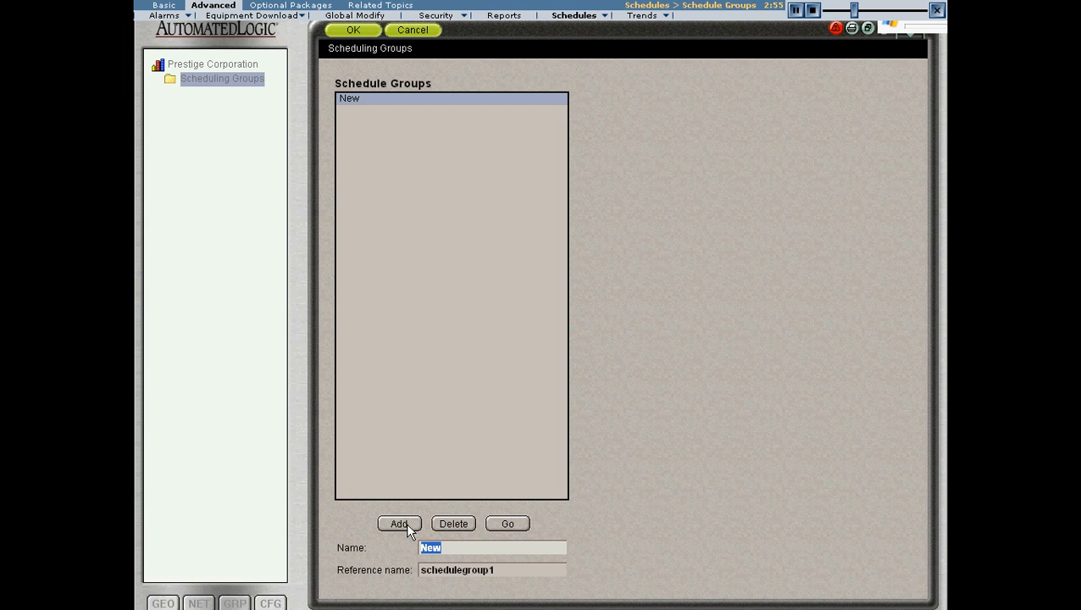
text(Sales)
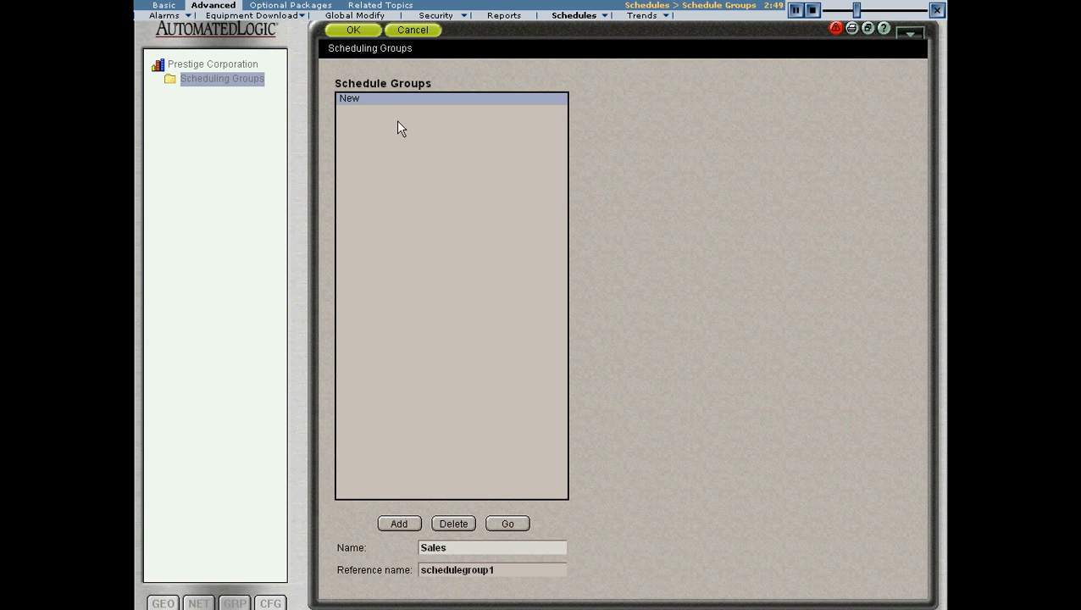
text( Team)
click(354, 29)
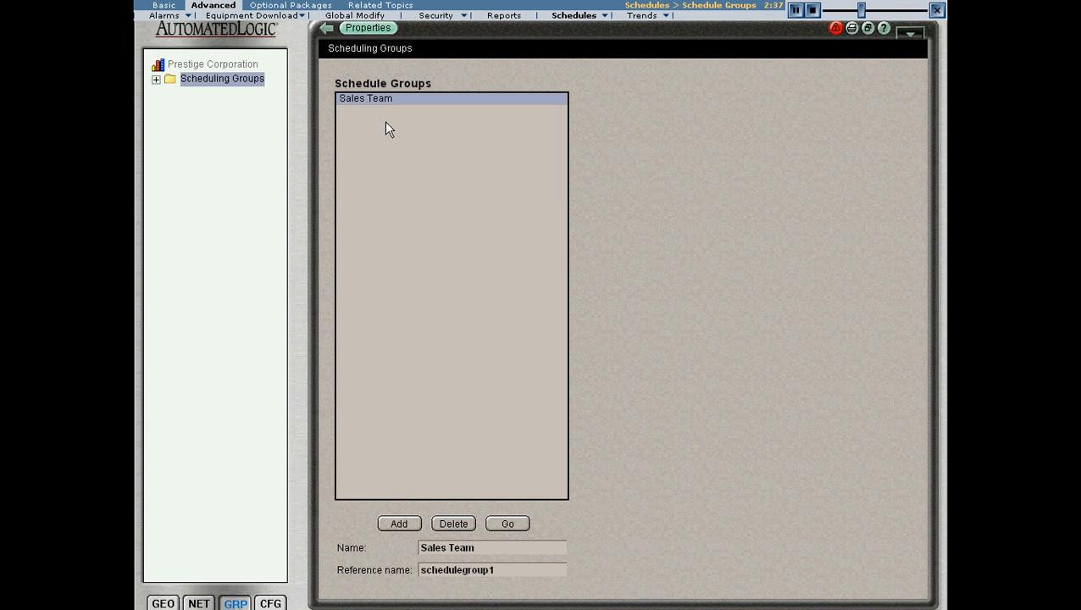
Make Atlanta's First Floor Conference Room and Office Area members of the Sales Team group, then save and download the change.
click(394, 99)
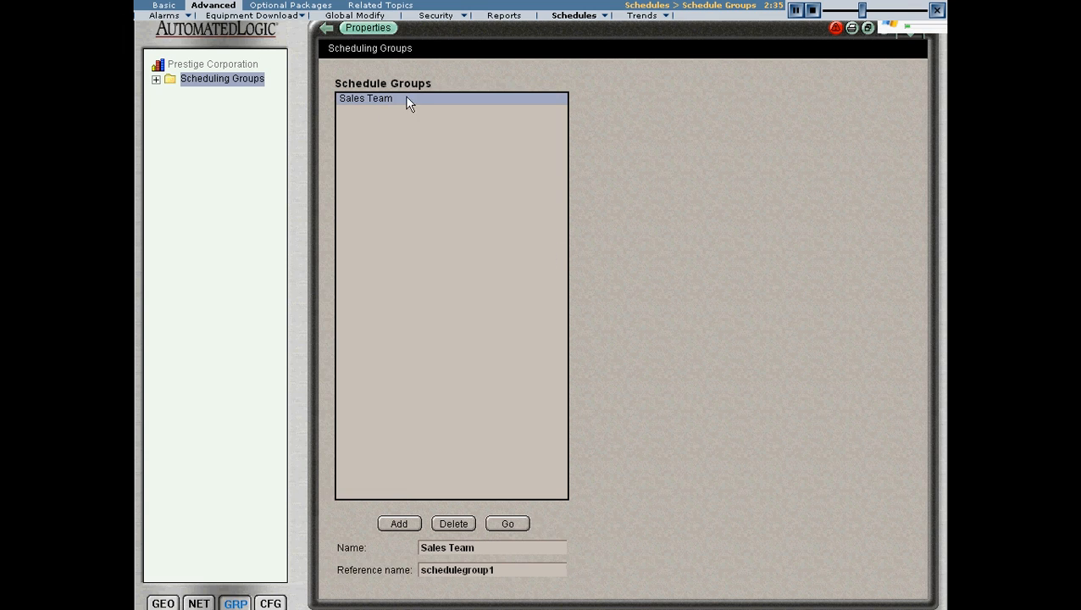
click(515, 524)
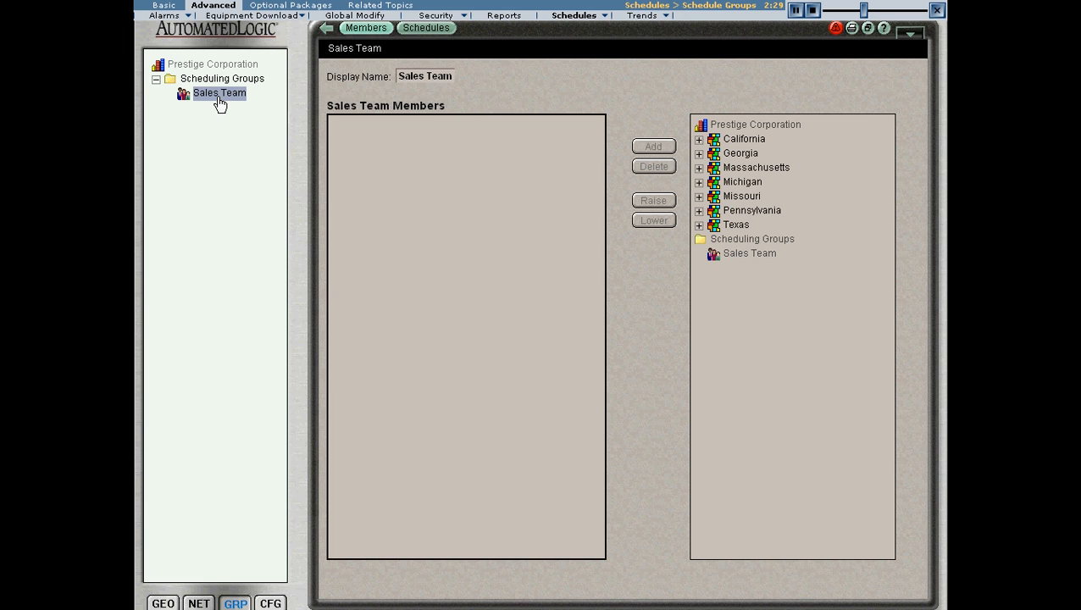
click(699, 153)
click(712, 167)
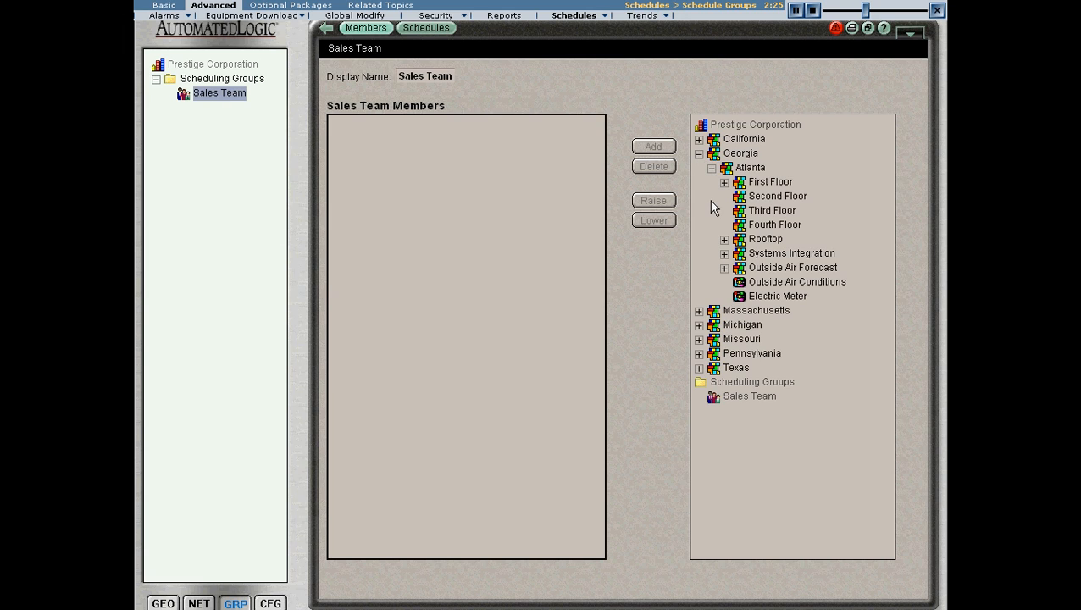
click(725, 182)
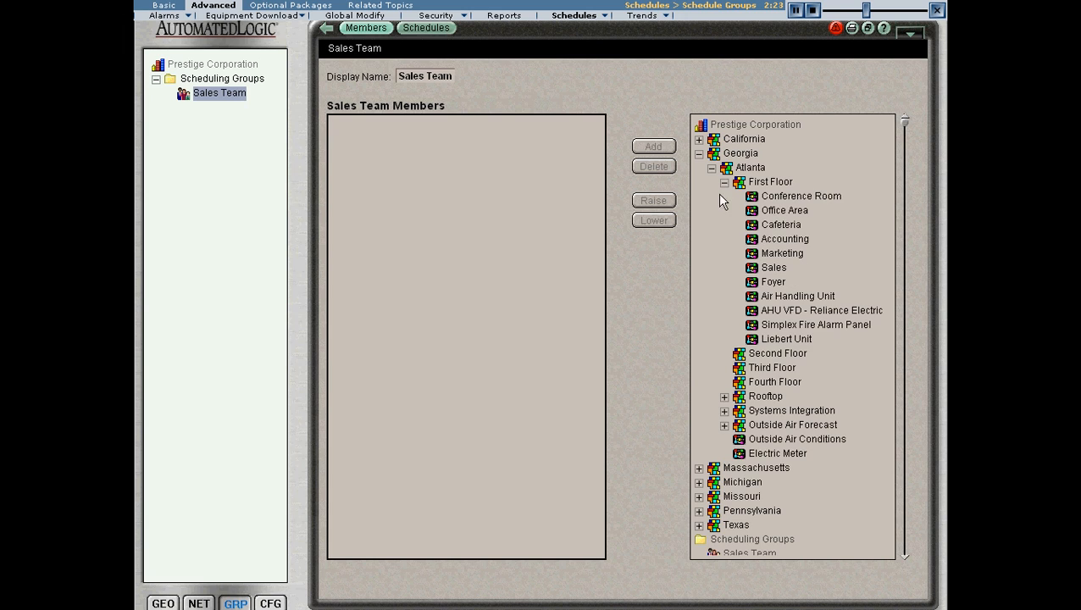
click(811, 199)
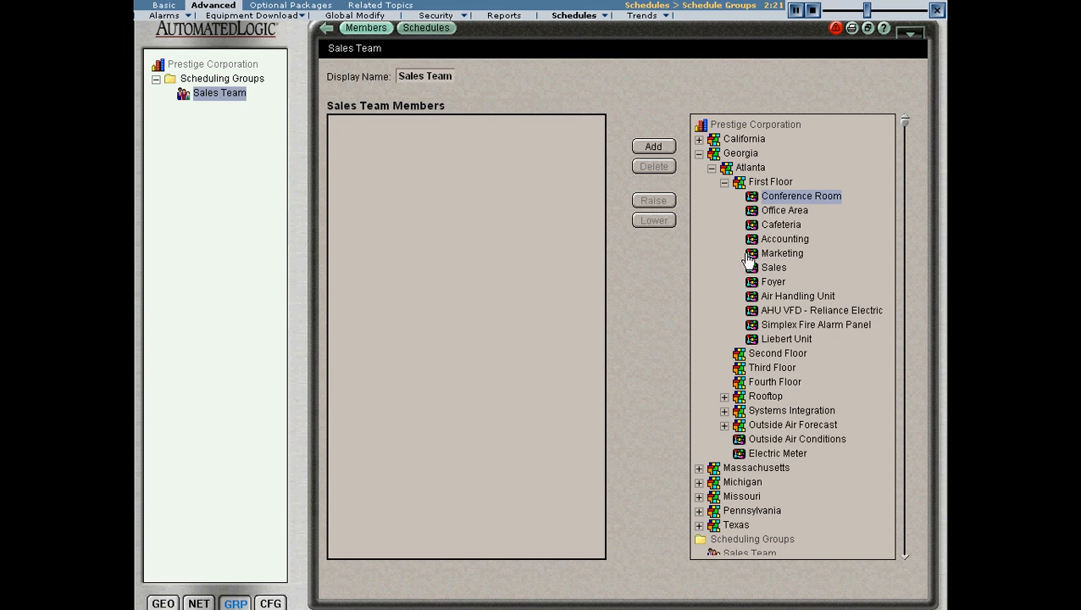
ctrl+click(796, 214)
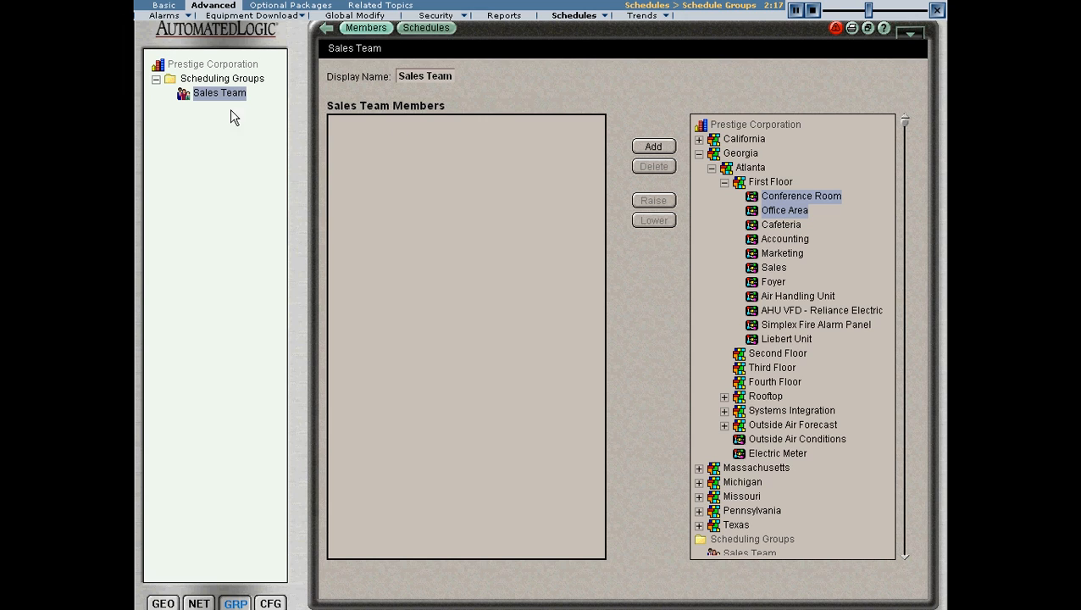
click(644, 147)
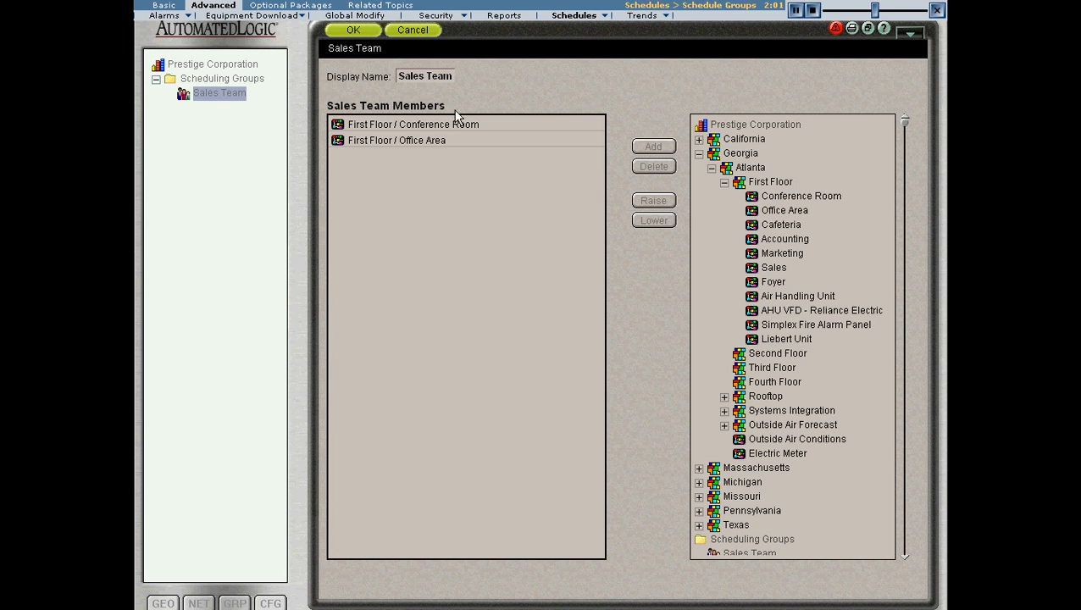
click(356, 32)
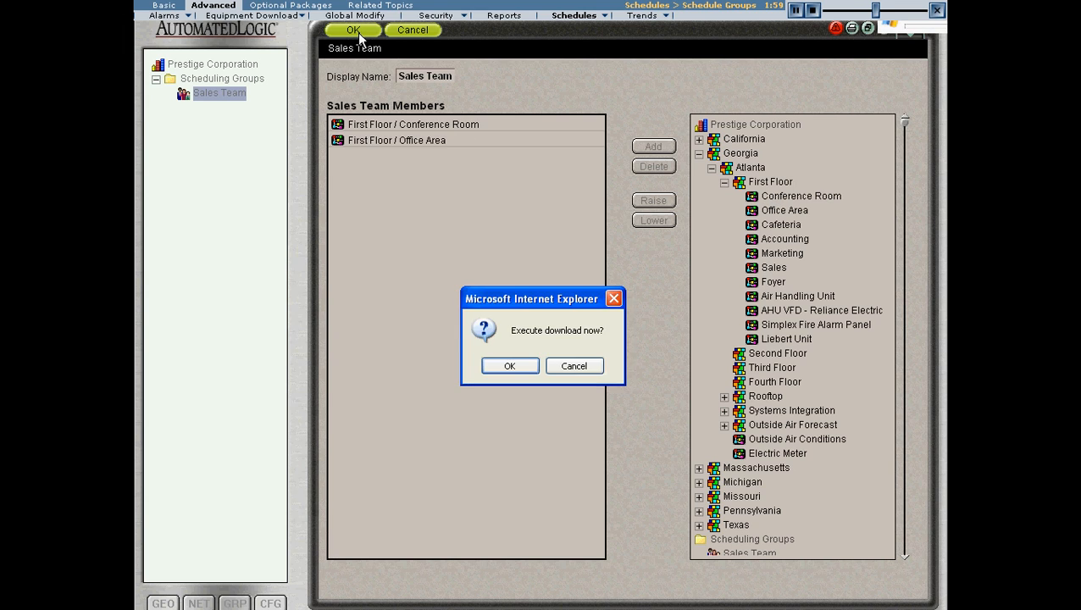
click(516, 370)
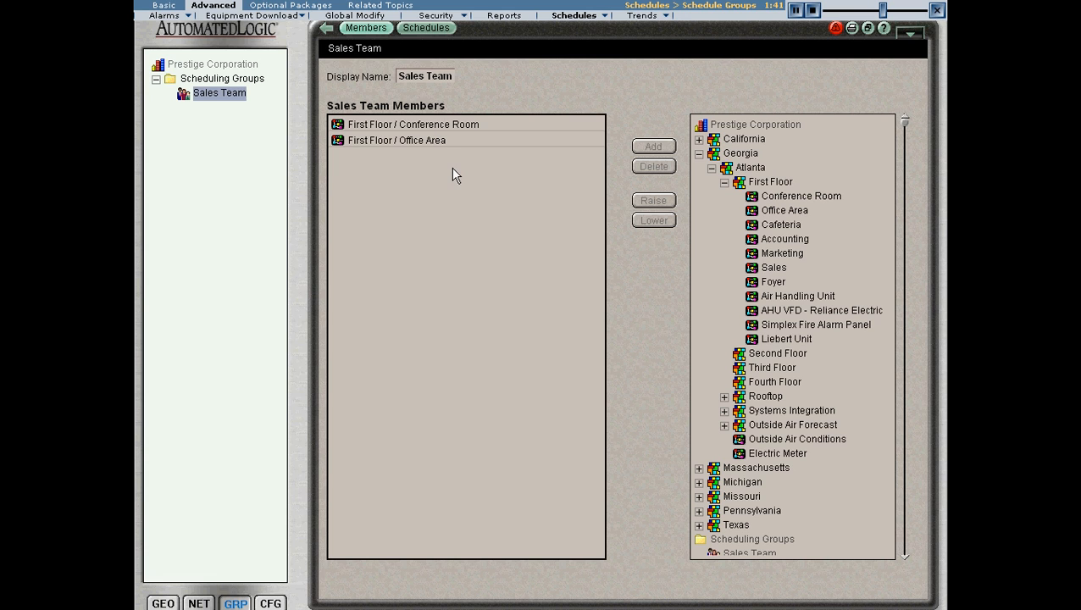
Add a Normal-priority Weekly schedule to the Sales Team group with the description Weekly Sales Meeting.
click(428, 28)
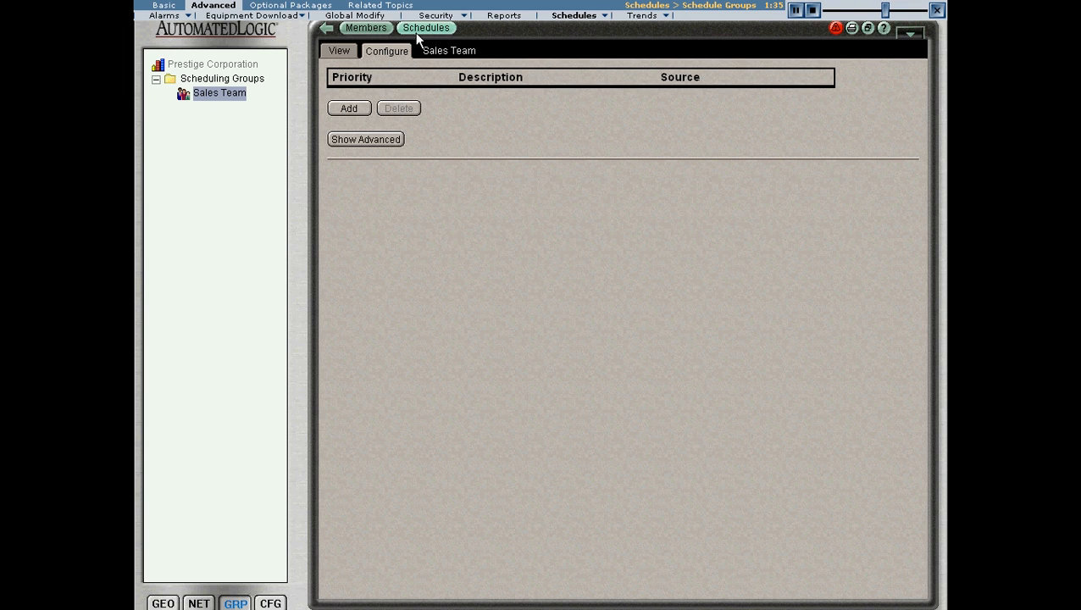
click(356, 107)
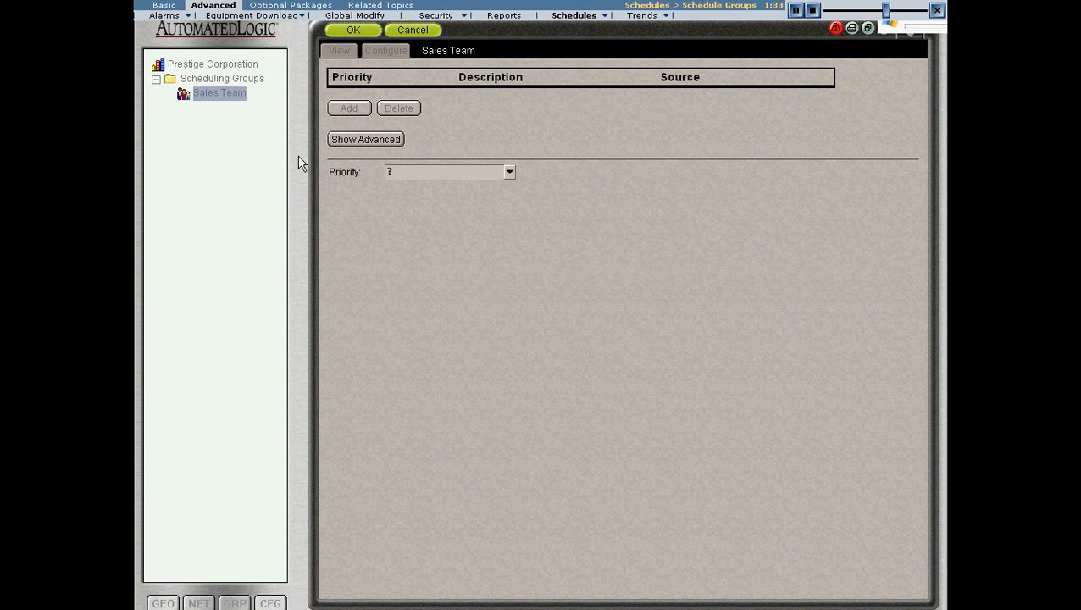
click(509, 173)
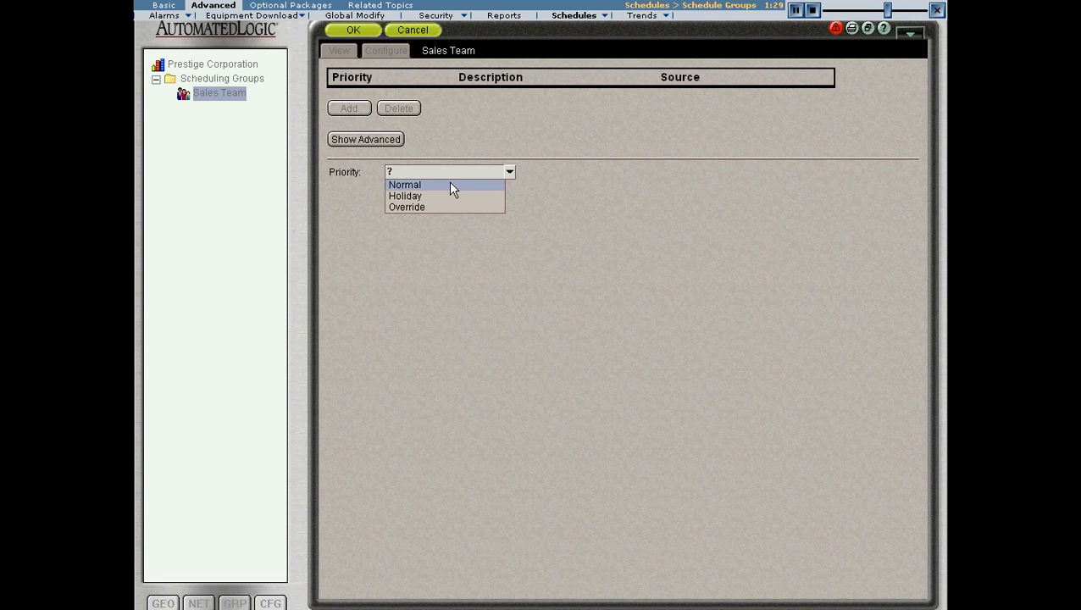
click(450, 185)
click(510, 194)
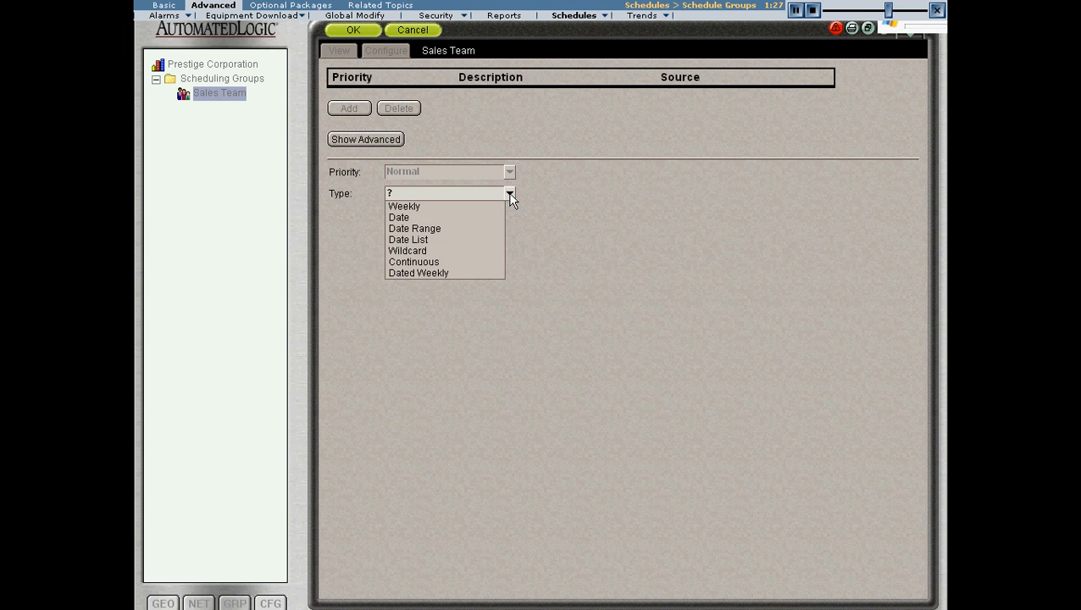
click(451, 208)
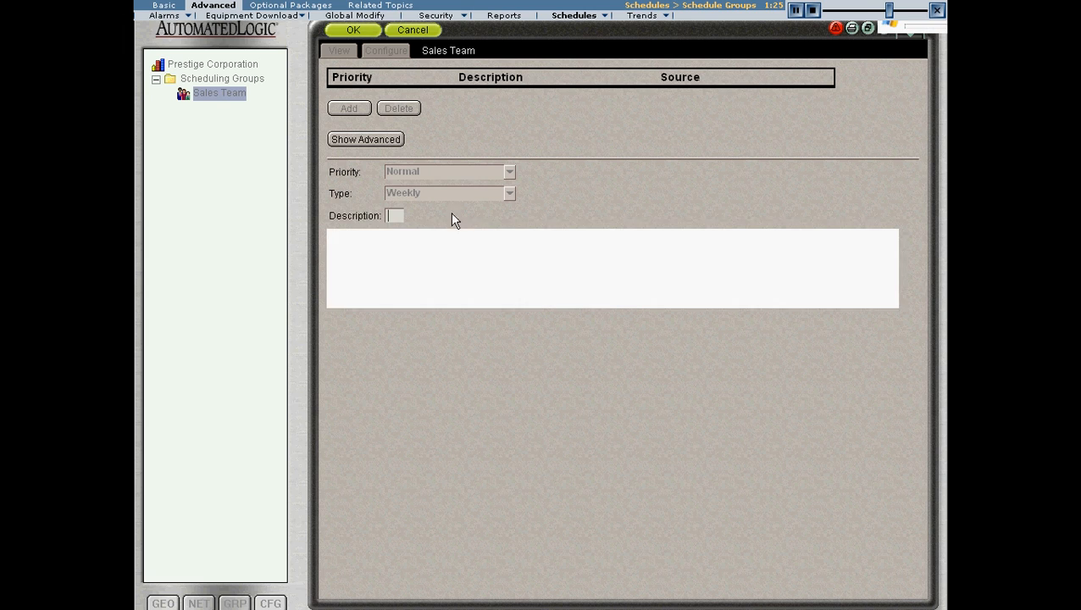
click(397, 216)
text(Weekly Sales Meeting)
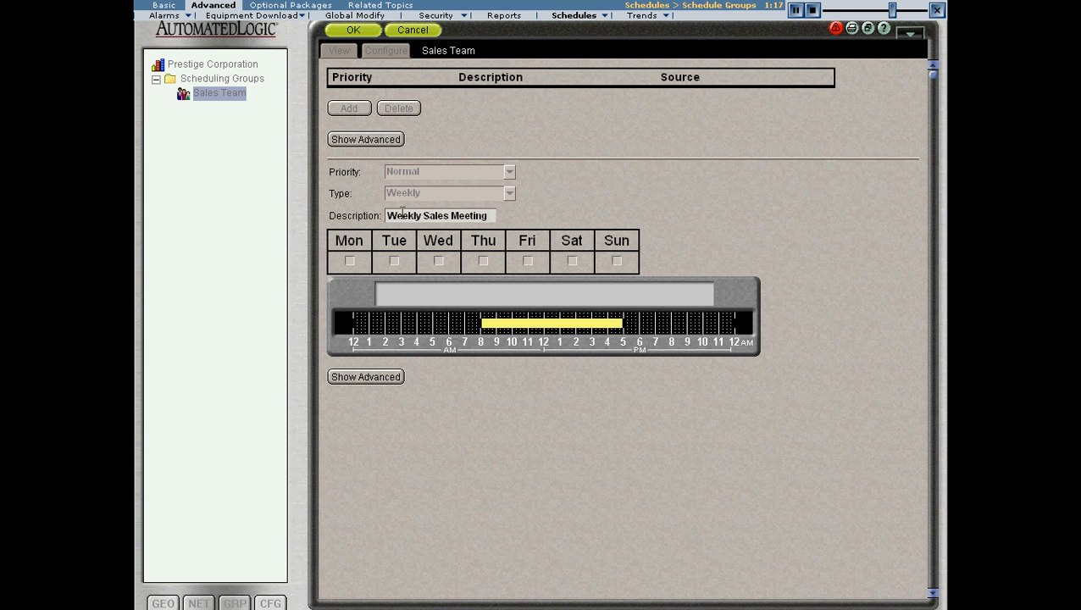
Set the Weekly Sales Meeting schedule to Thursdays from 5:00 PM to 7:00 PM and save it.
click(483, 260)
click(585, 329)
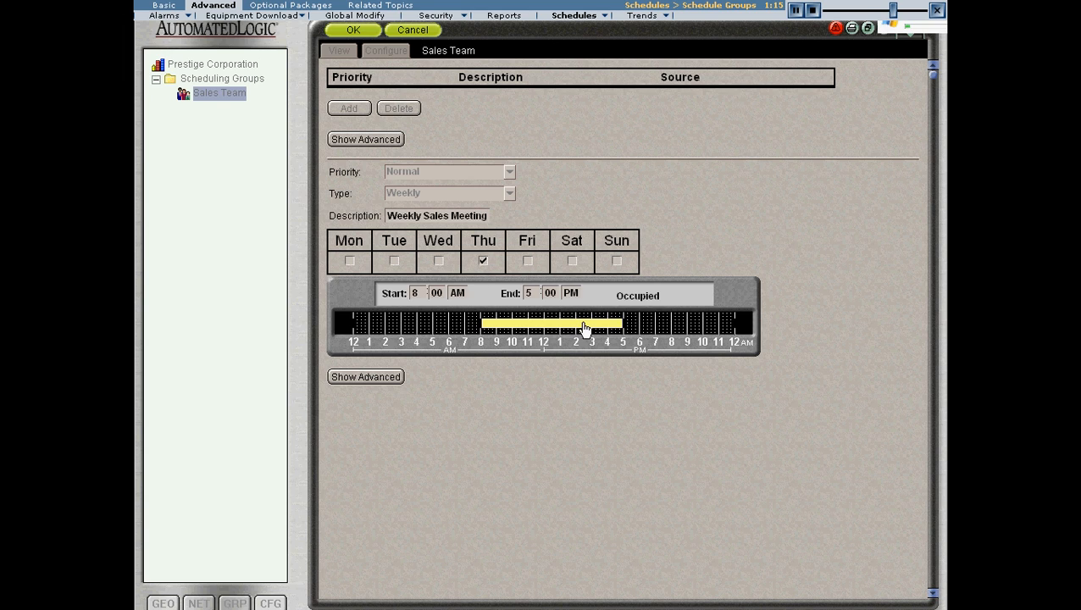
click(420, 293)
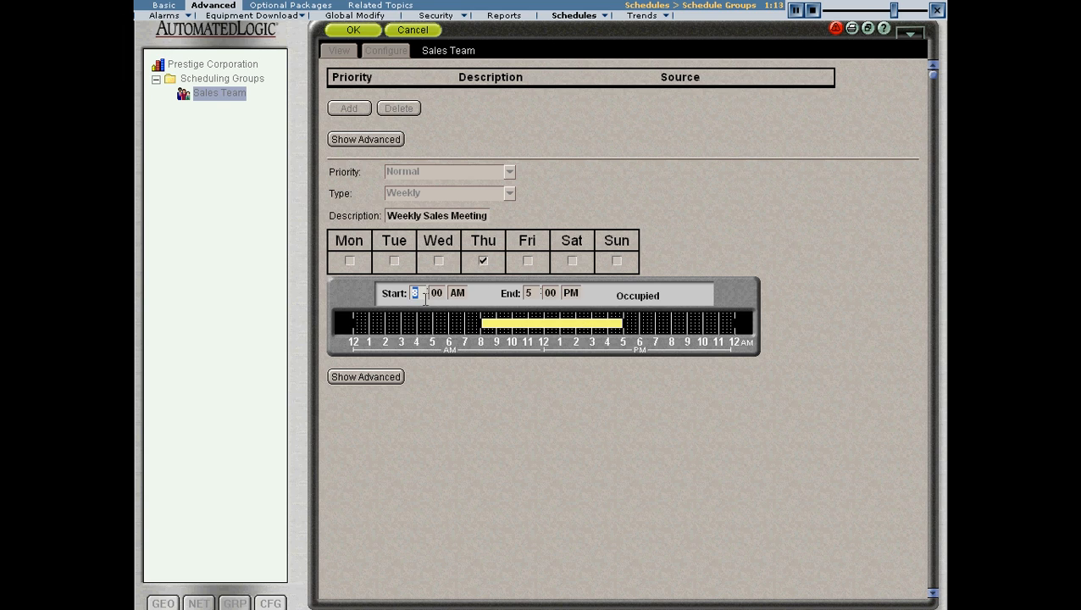
text(5)
click(458, 294)
click(529, 293)
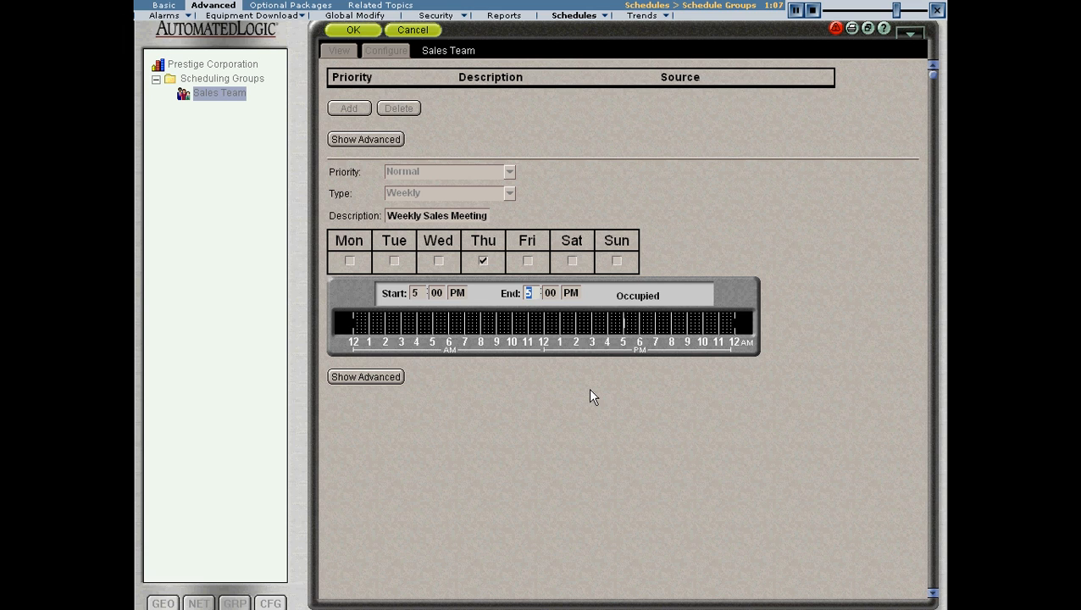
text(7)
click(354, 30)
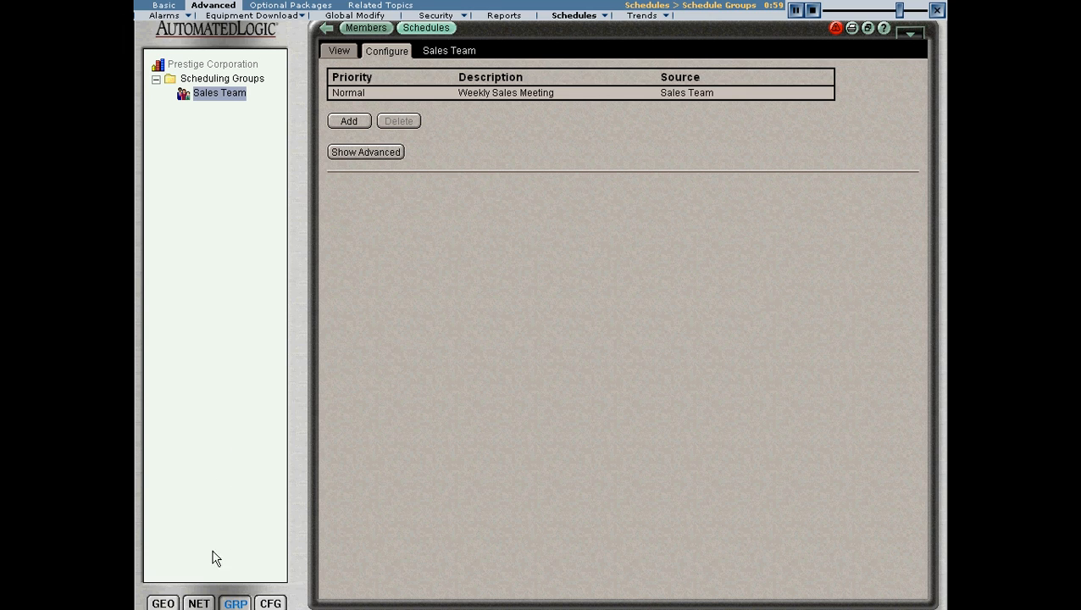
Review the First Floor Conference Room's effective schedule for the current and following week, expanding each Thursday's contributing schedules.
click(167, 599)
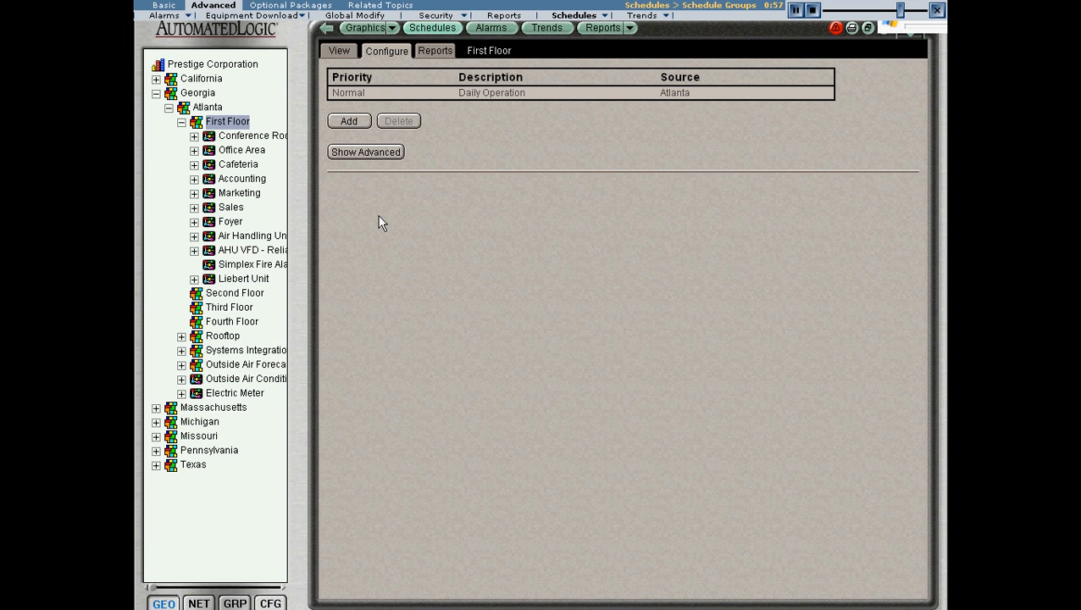
click(276, 139)
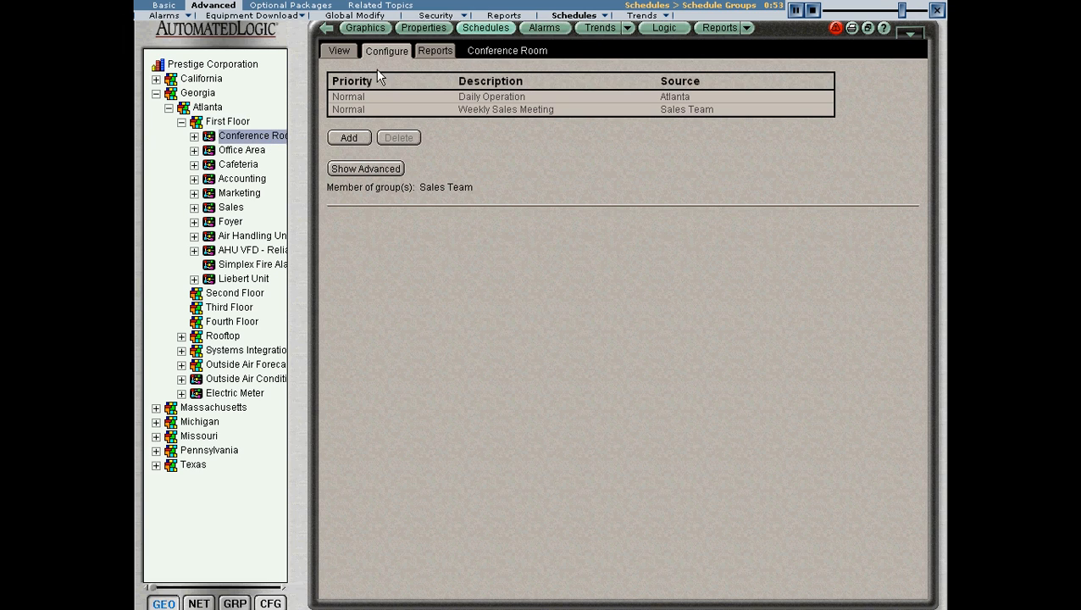
click(339, 50)
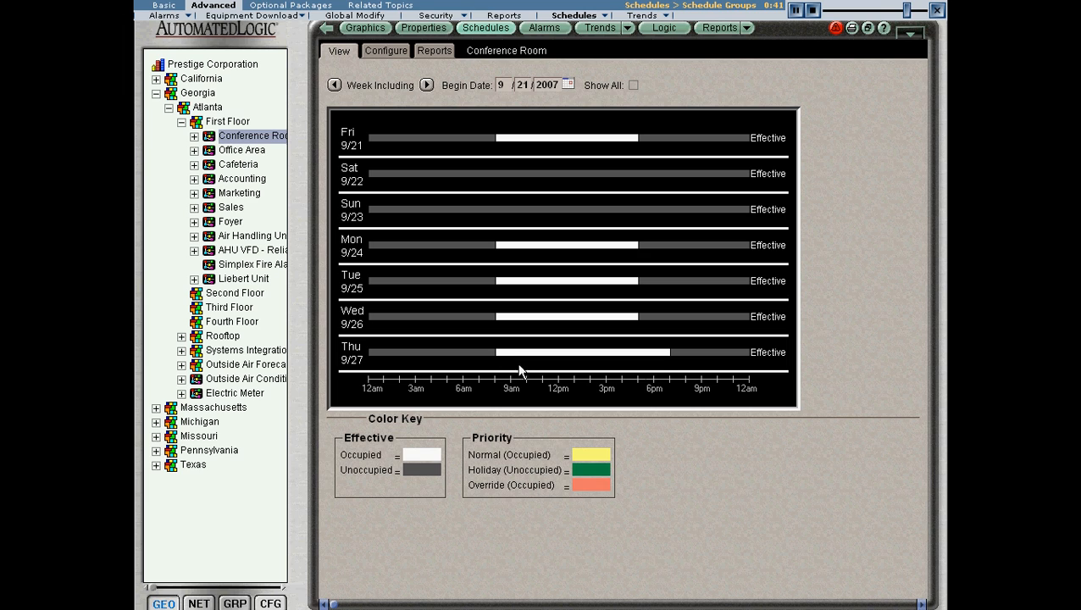
click(610, 353)
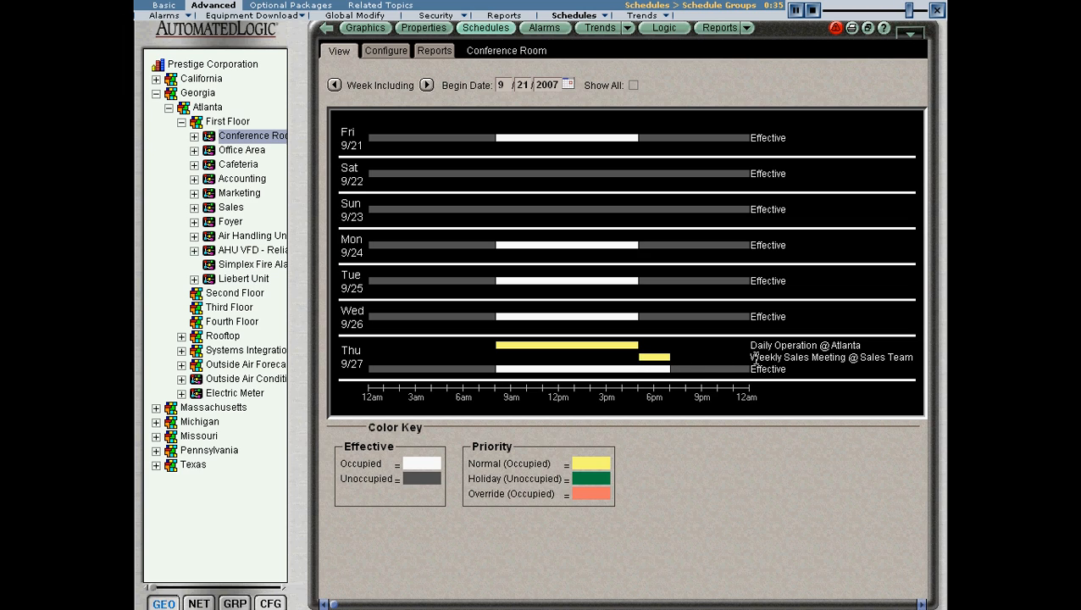
click(426, 85)
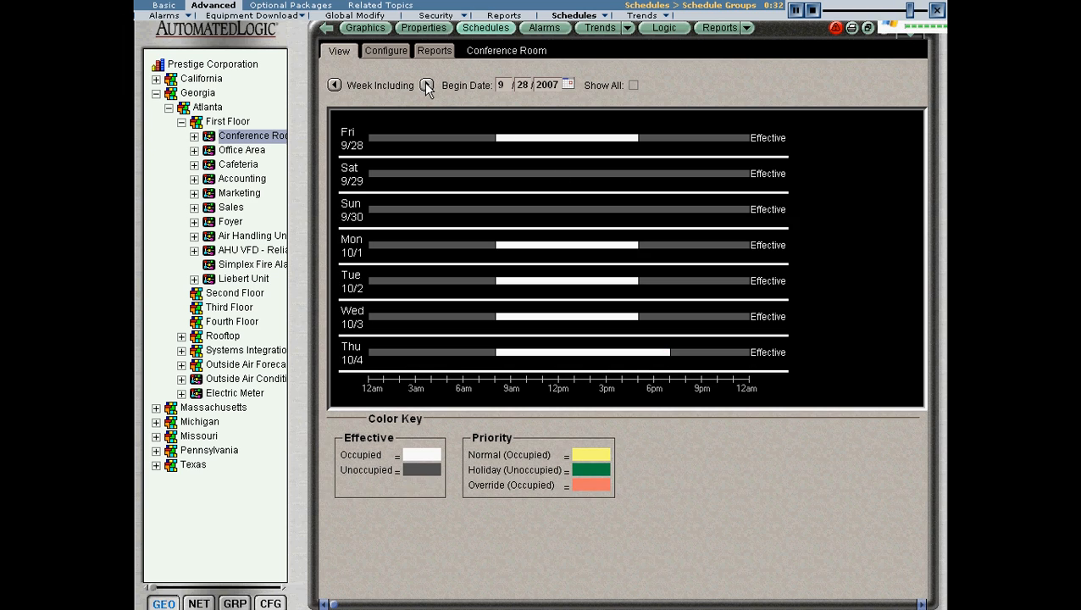
click(627, 356)
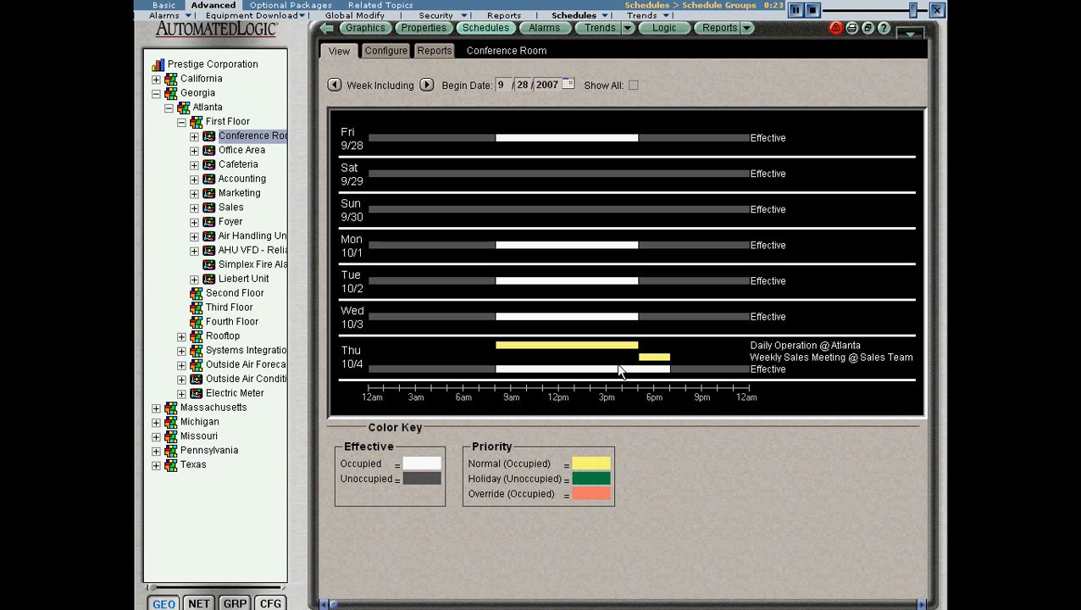
Check the weekly effective schedules of the First Floor Office Area and Cafeteria for comparison.
click(254, 150)
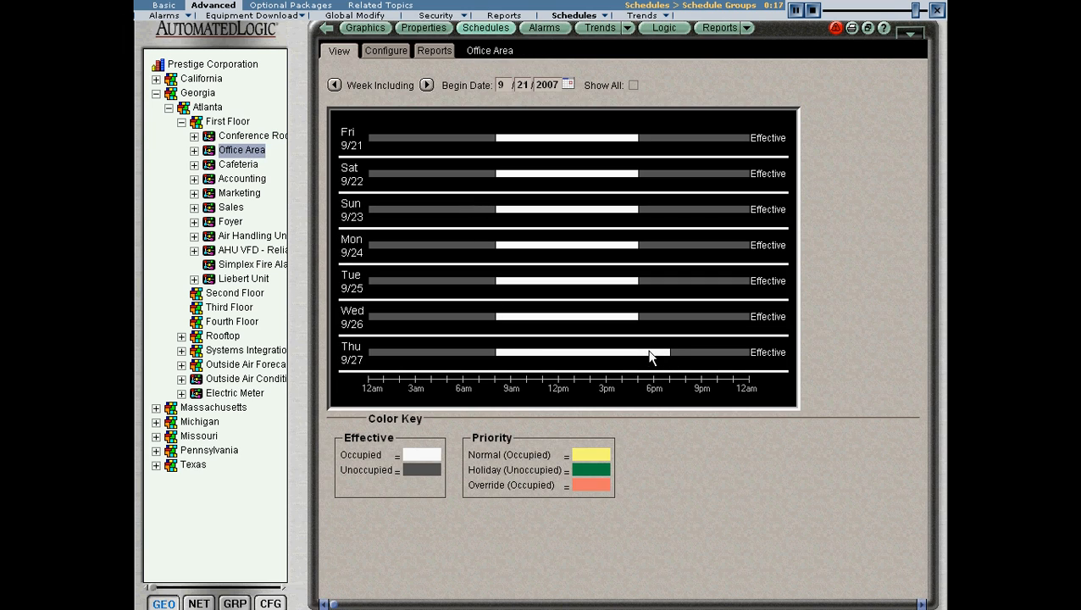
click(254, 167)
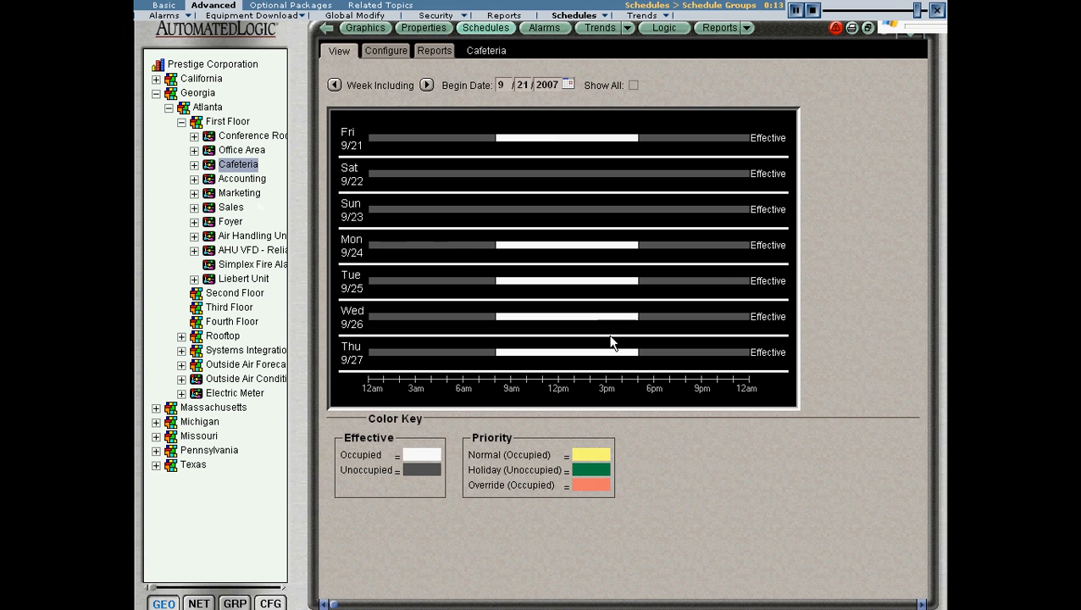